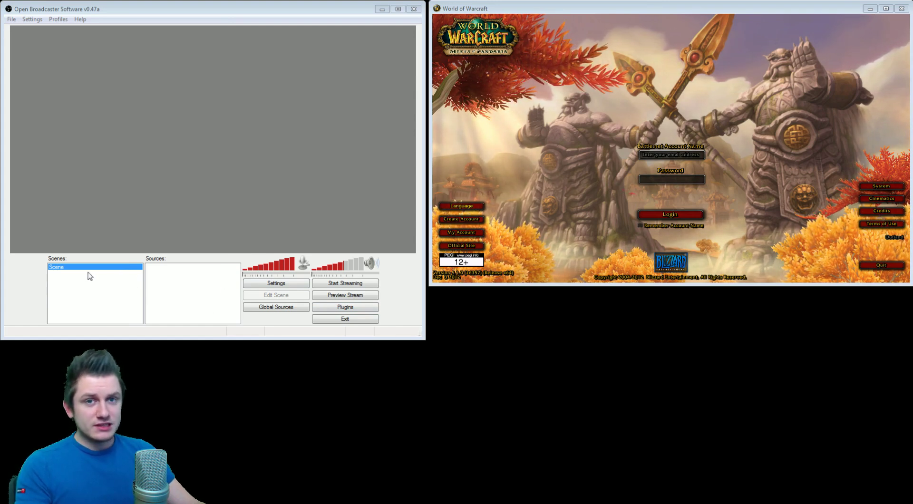
Add a Game Capture source named 'wow' to the scene's Sources.
click(72, 271)
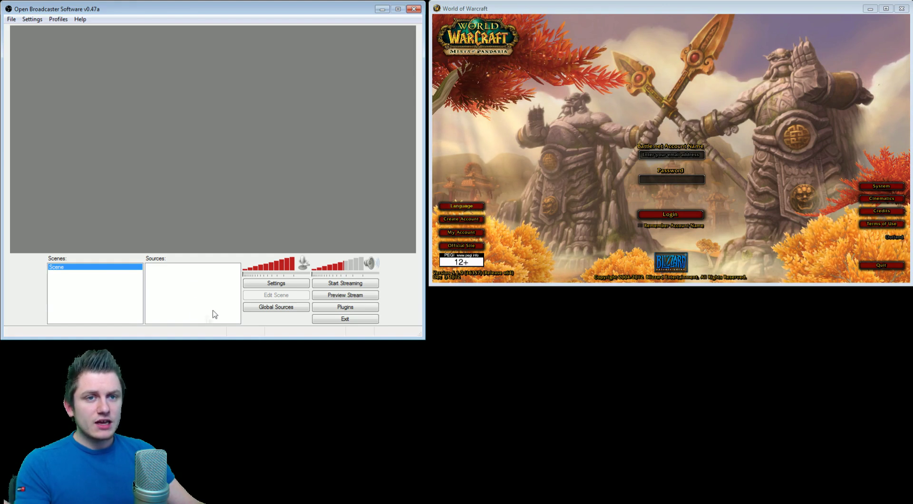
right_click(190, 292)
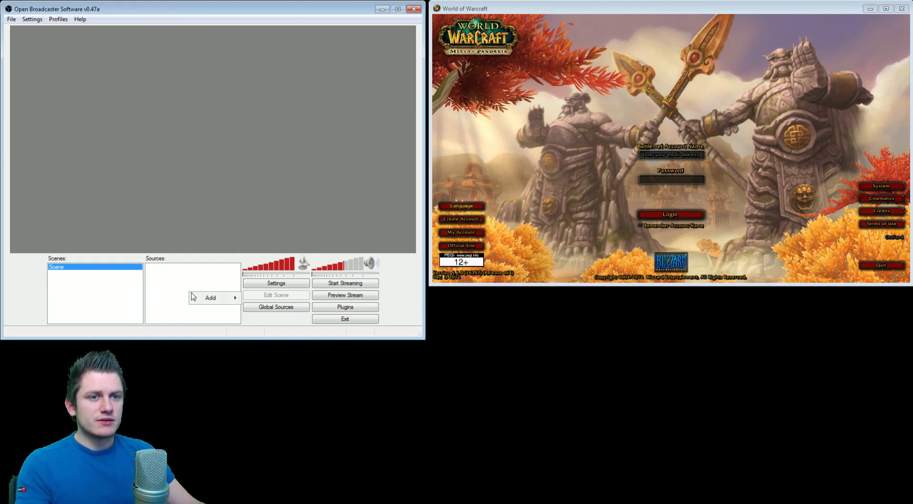
mouse_move(215, 302)
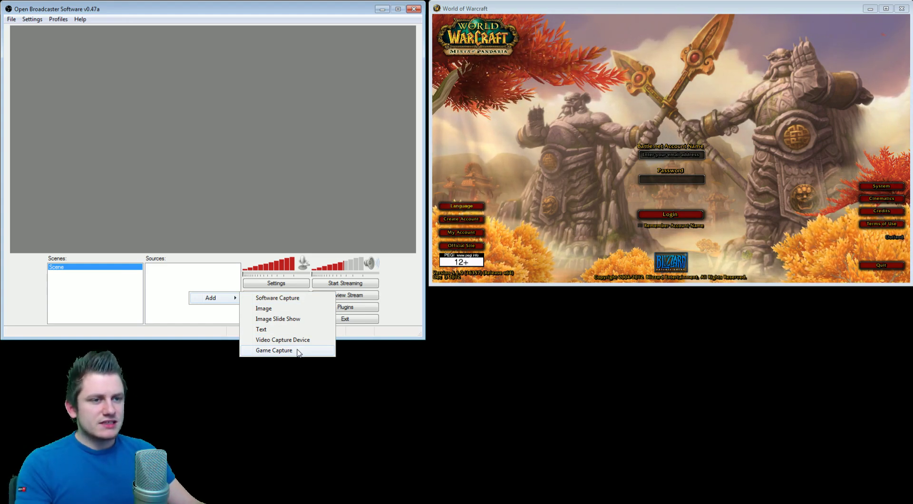
click(274, 351)
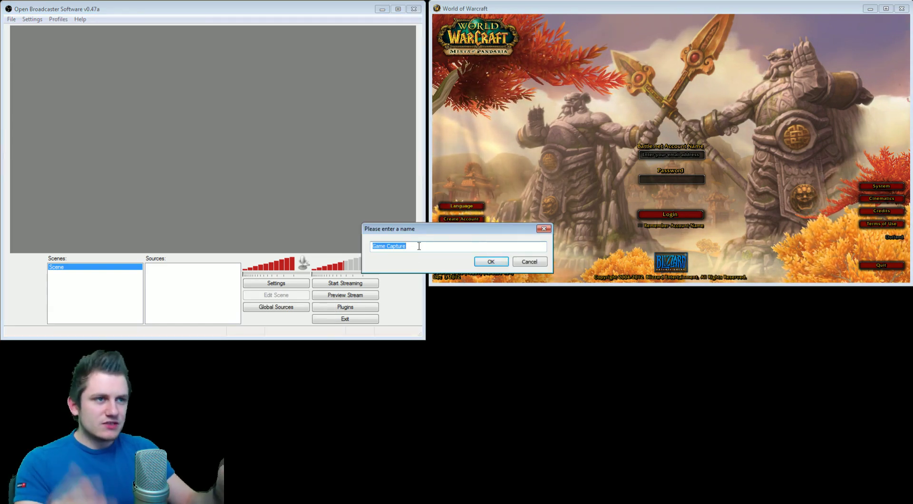
text(wow)
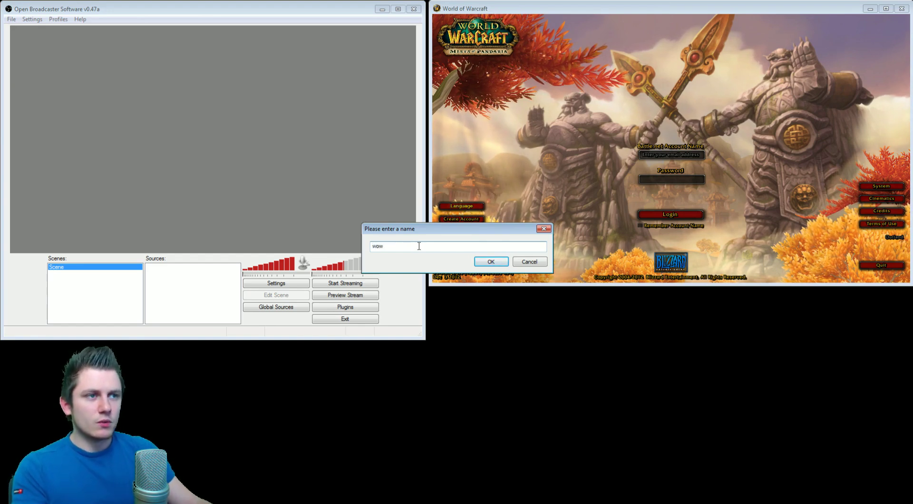
click(483, 262)
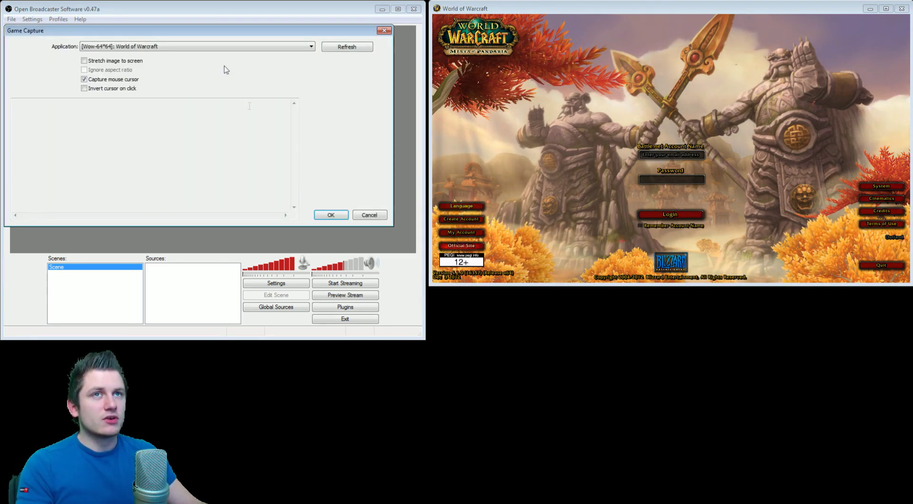
Keep World of Warcraft as the captured application, enable Stretch image to screen, and save.
drag(212, 38, 238, 71)
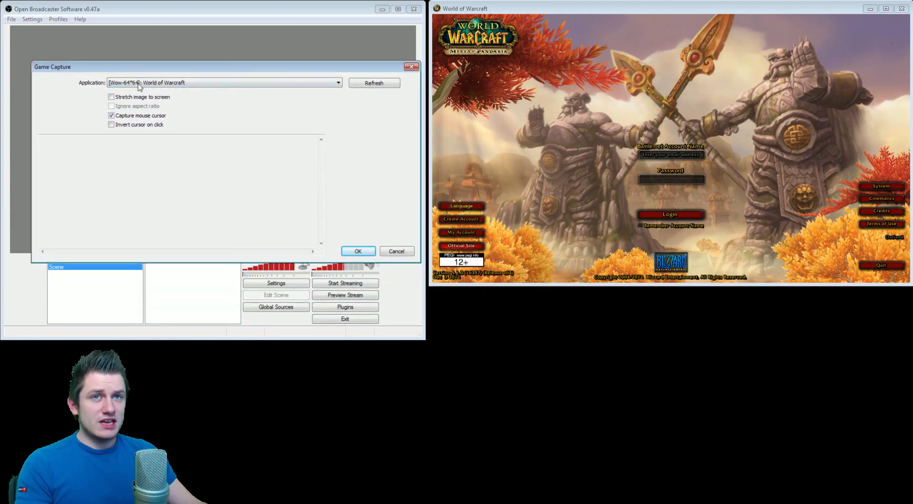
click(175, 83)
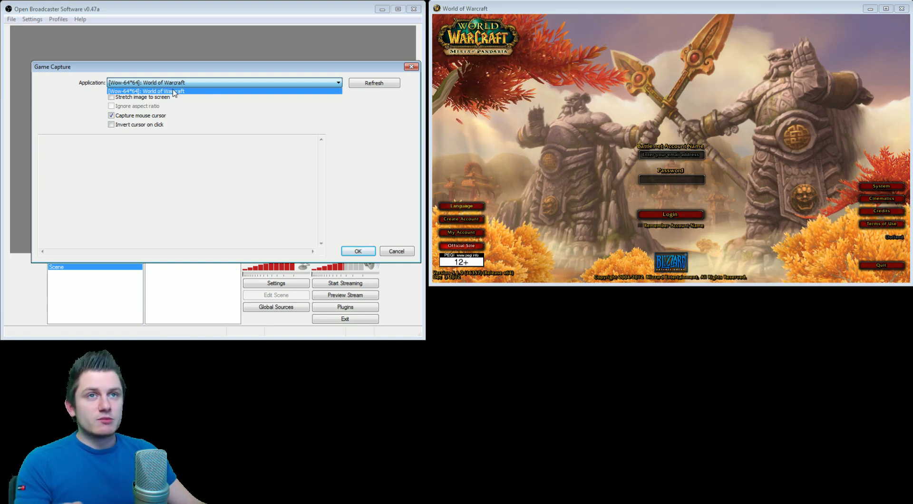
click(202, 83)
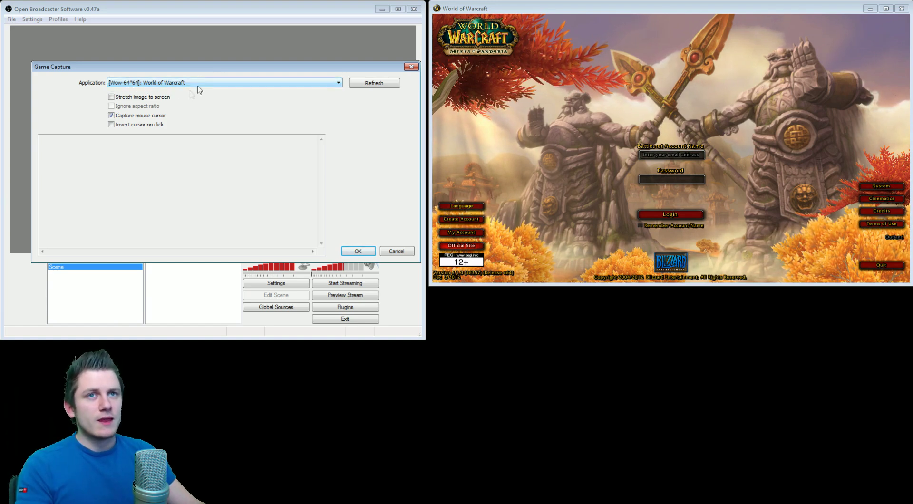
click(129, 99)
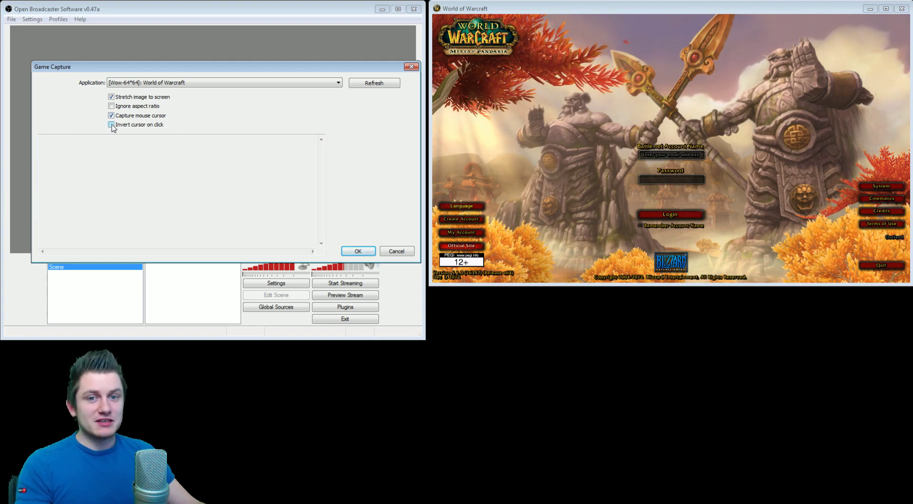
click(361, 252)
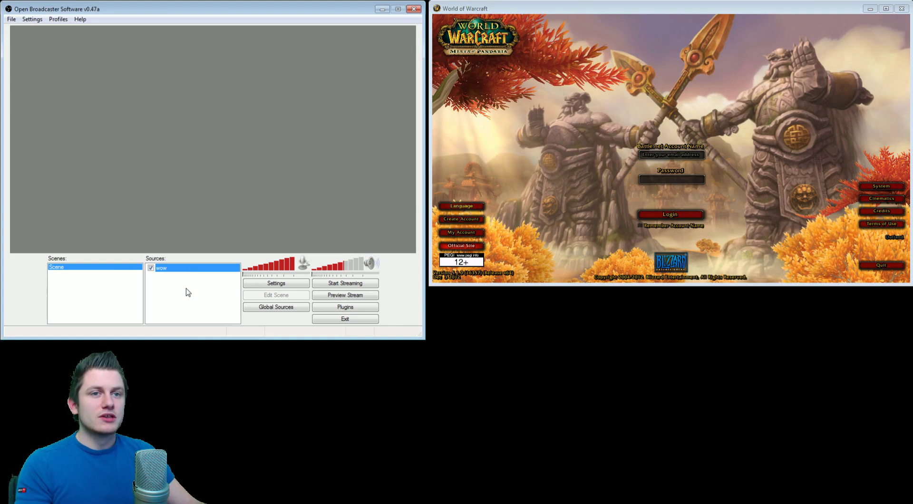
Deselect all sources and start Preview Stream to show the WoW login screen.
click(172, 278)
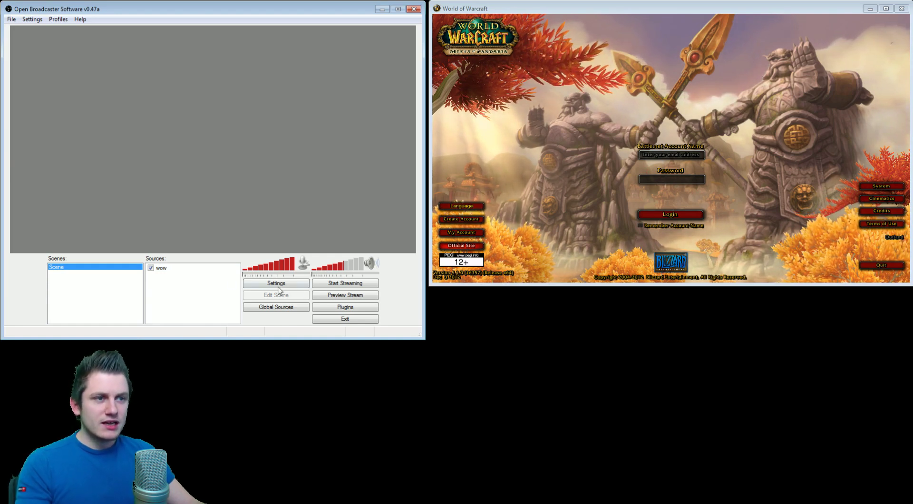
click(369, 296)
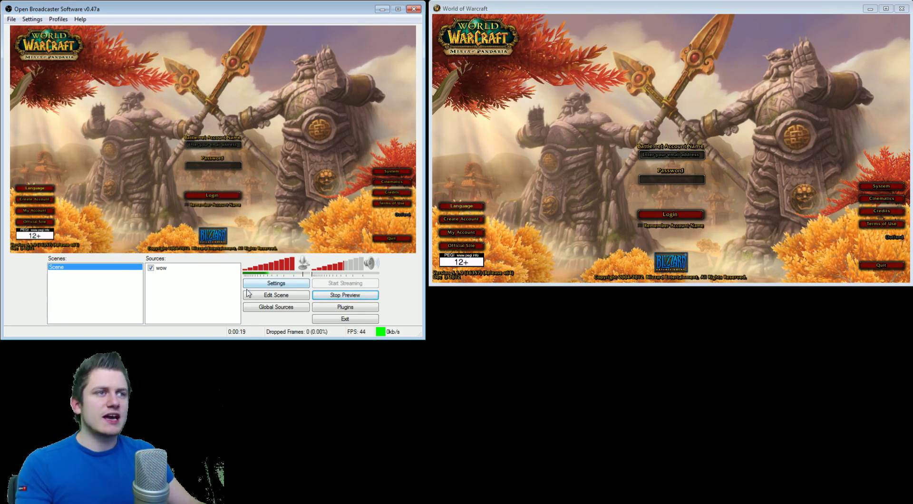
Add a Text source named 'Welcome'.
right_click(194, 291)
mouse_move(222, 298)
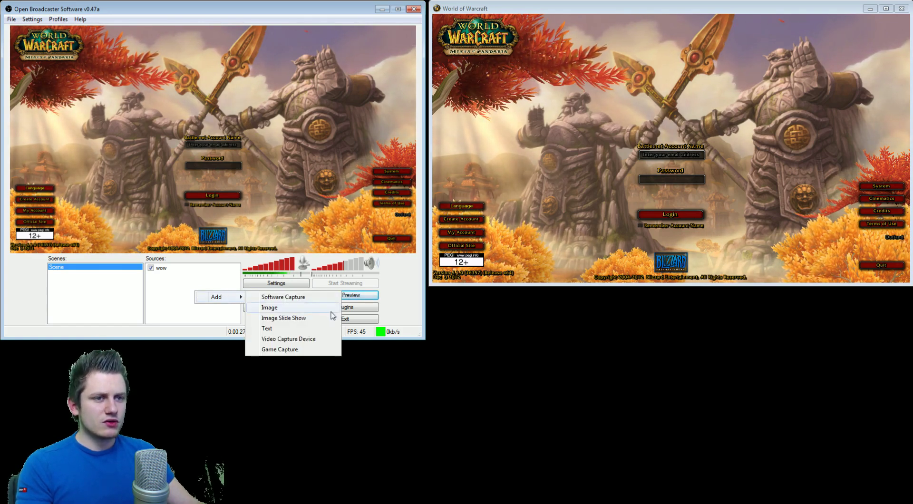
click(305, 333)
text(Welcome)
key(Return)
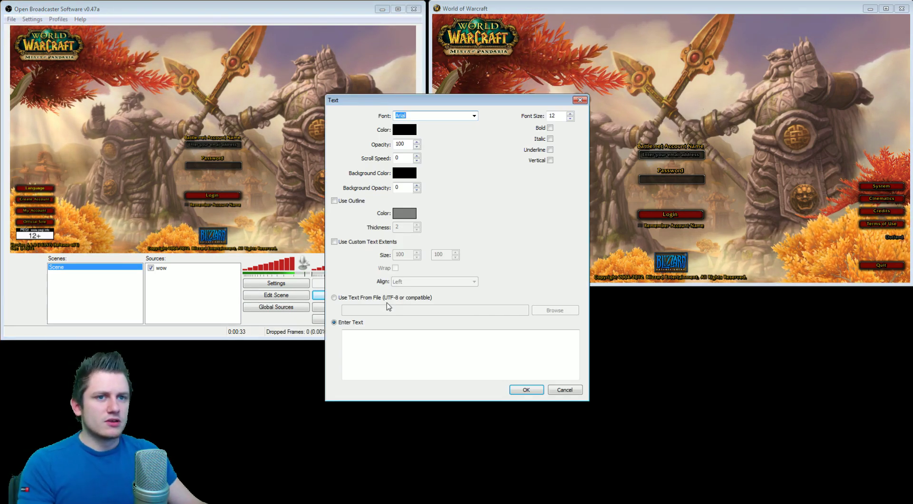
Change the text source's colour from black to blue.
click(404, 130)
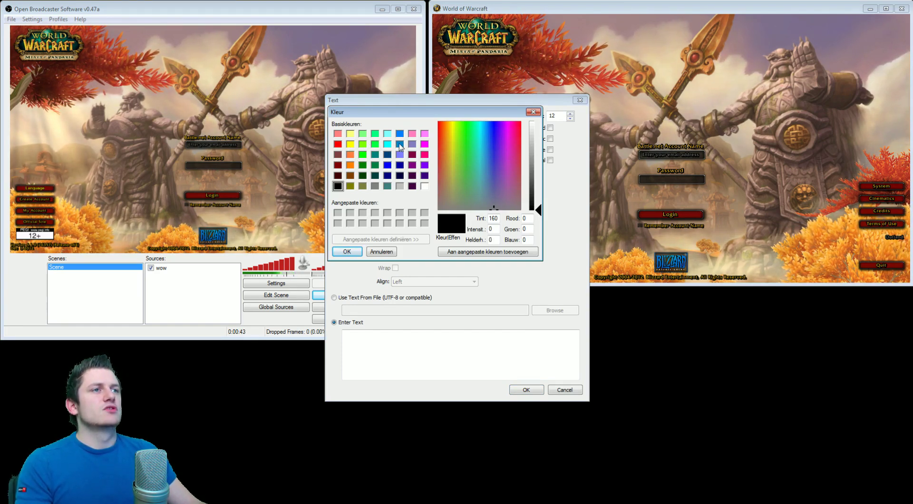
click(401, 134)
click(349, 251)
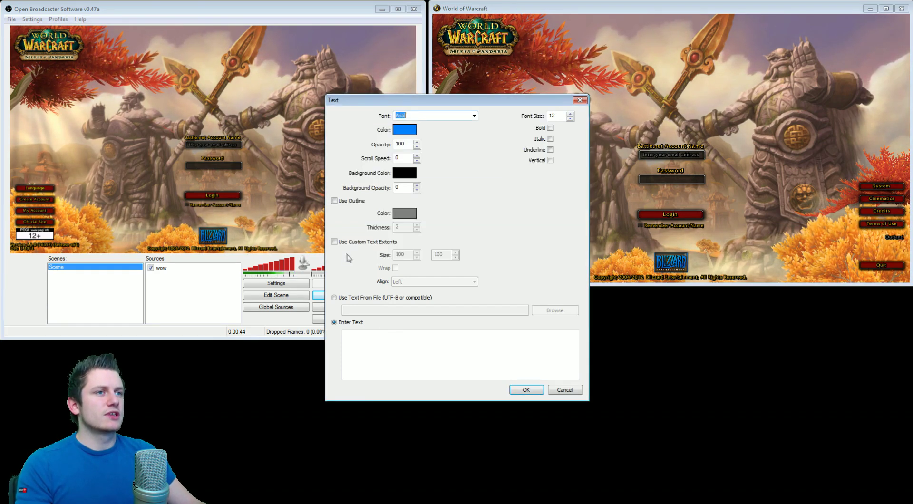
click(392, 348)
Enter 'WElcome hey guyys !' as the text, set font size 39, and save it.
text(WElcome )
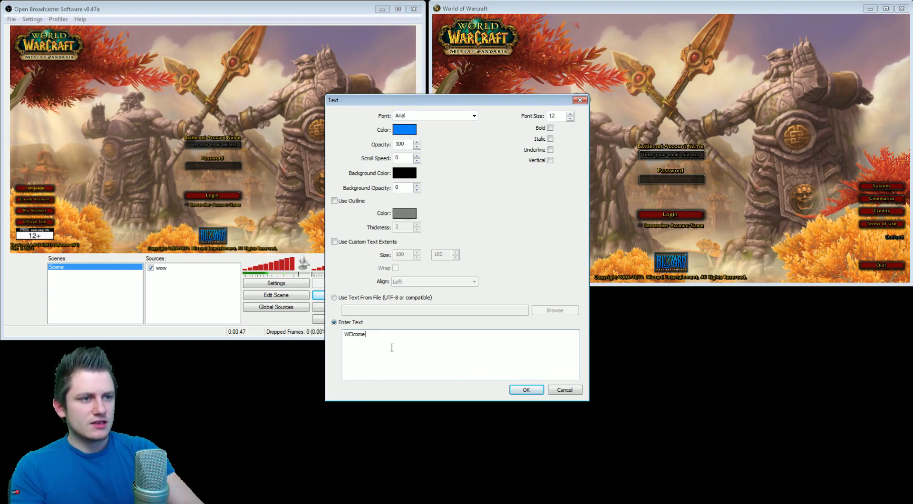
text(hey guyys !)
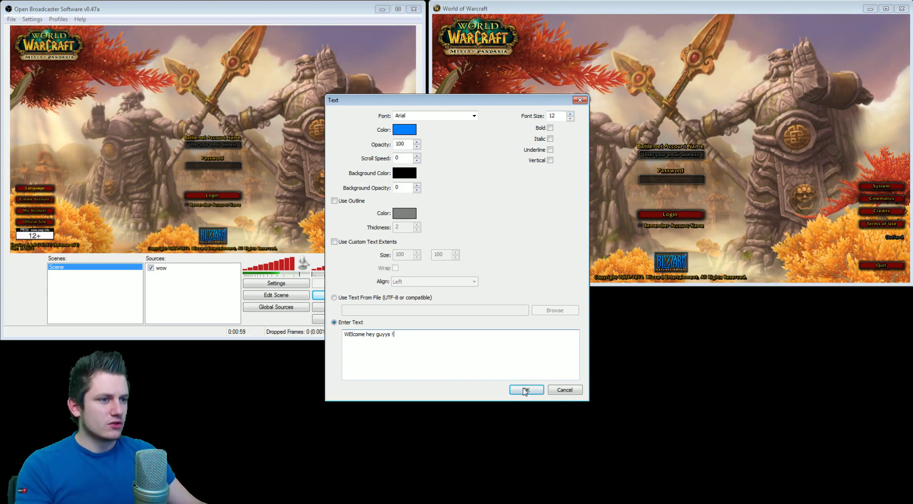
click(570, 115)
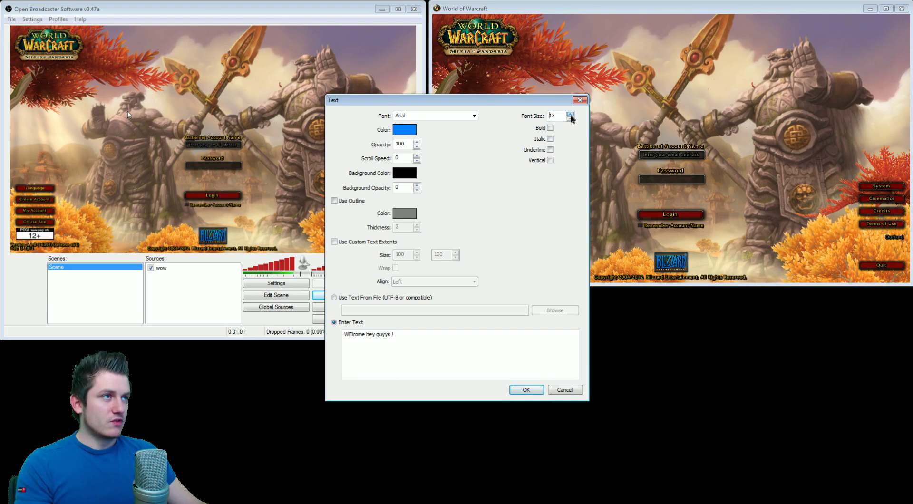
click(571, 115)
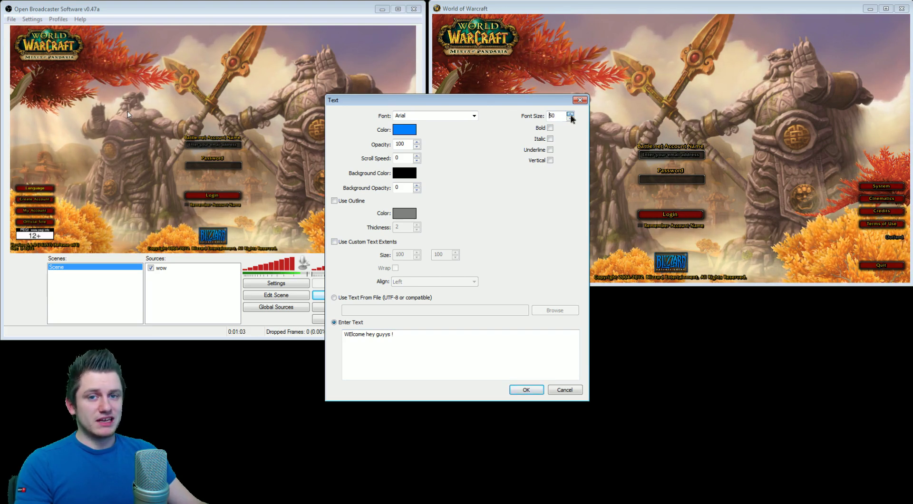
click(570, 115)
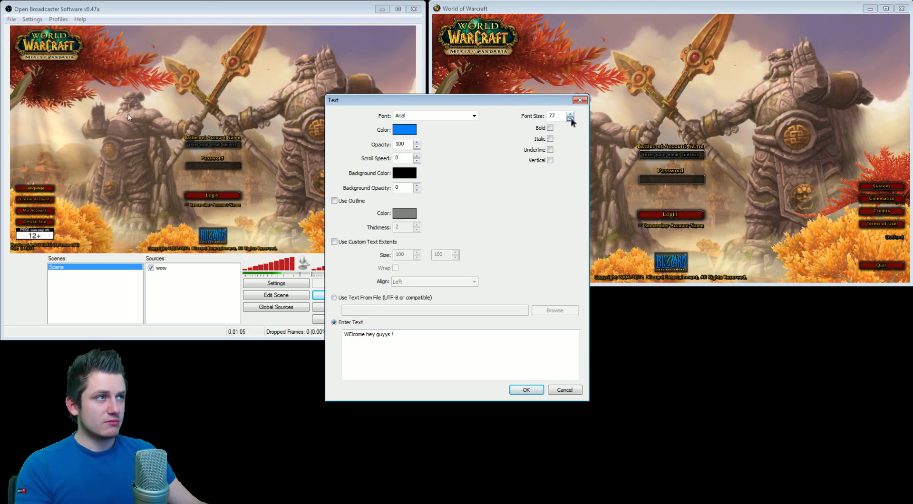
click(570, 119)
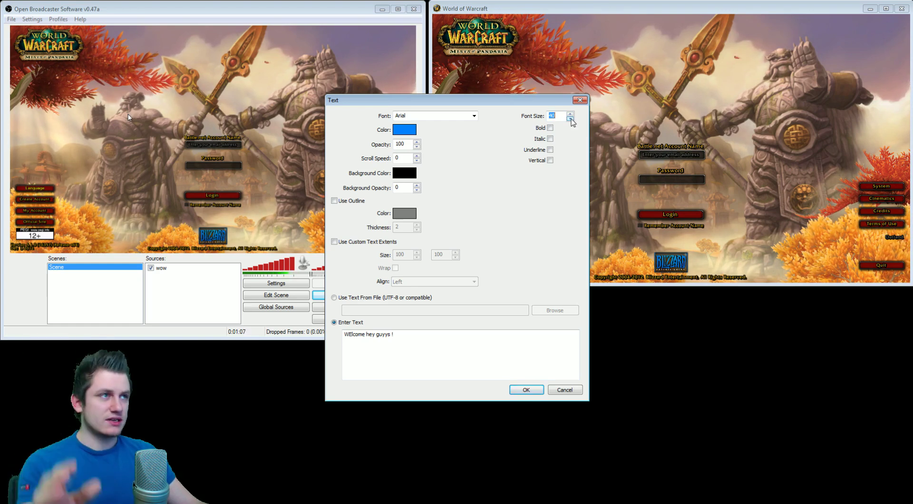
click(570, 118)
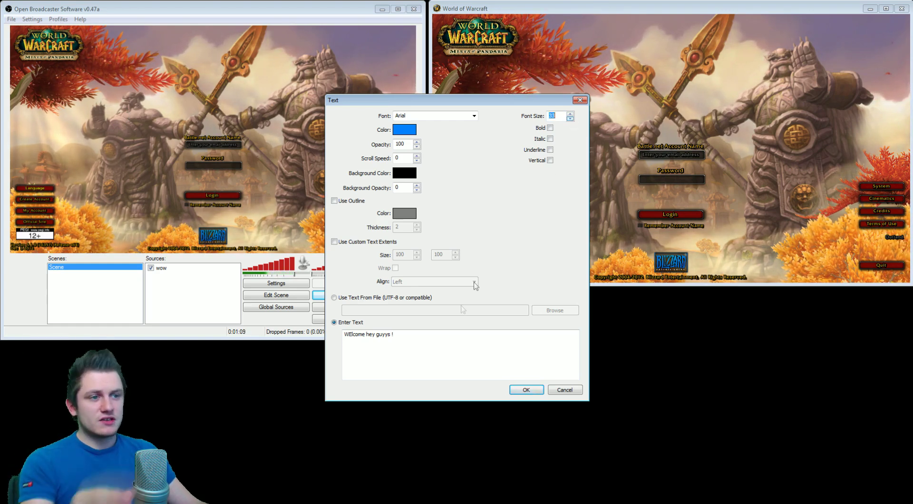
click(526, 389)
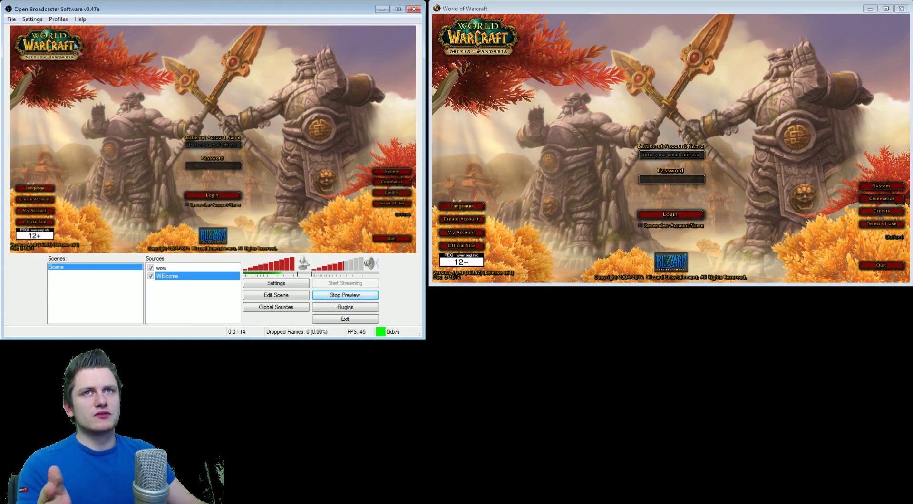
Move the WElcome text source to the top so it layers above wow.
click(174, 268)
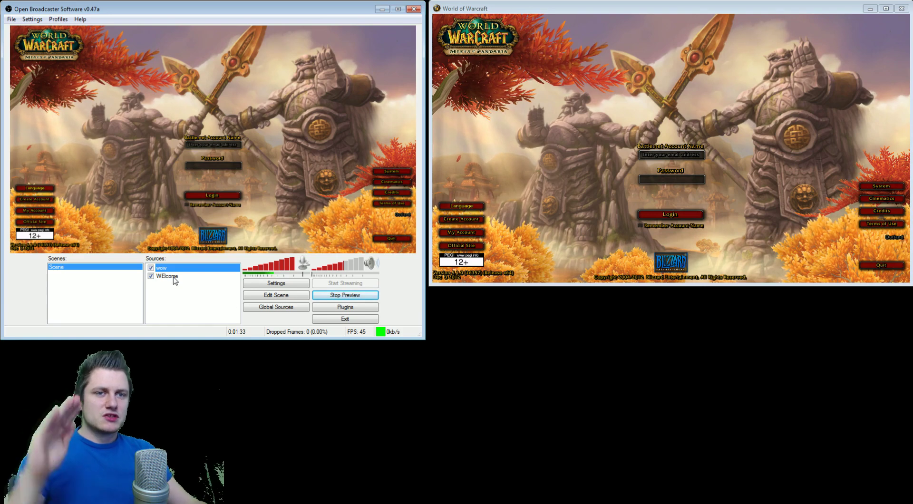
click(174, 281)
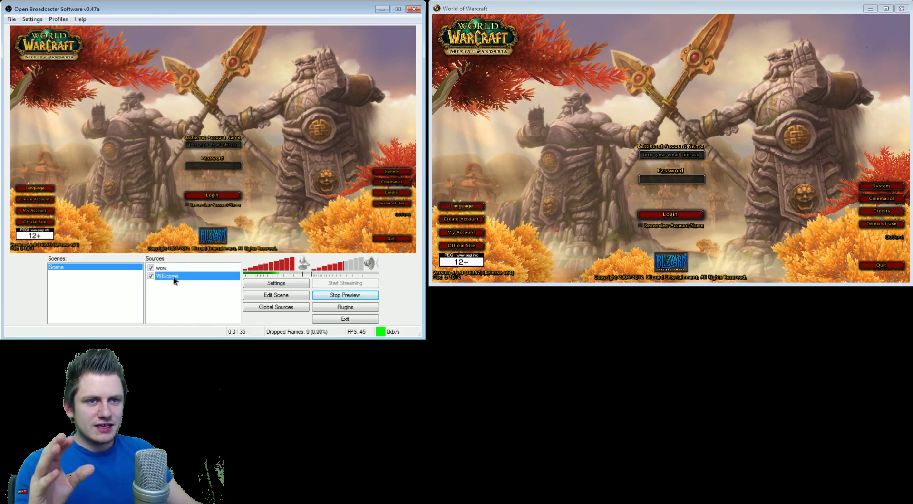
right_click(174, 279)
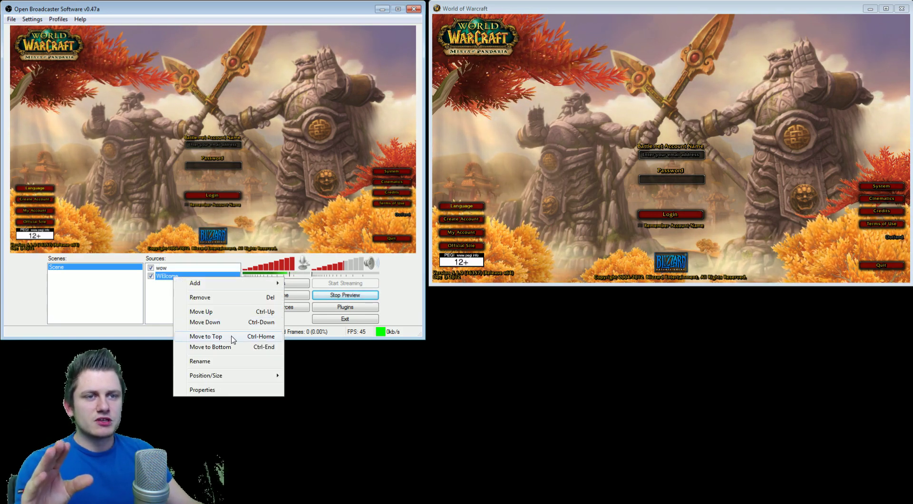
click(233, 338)
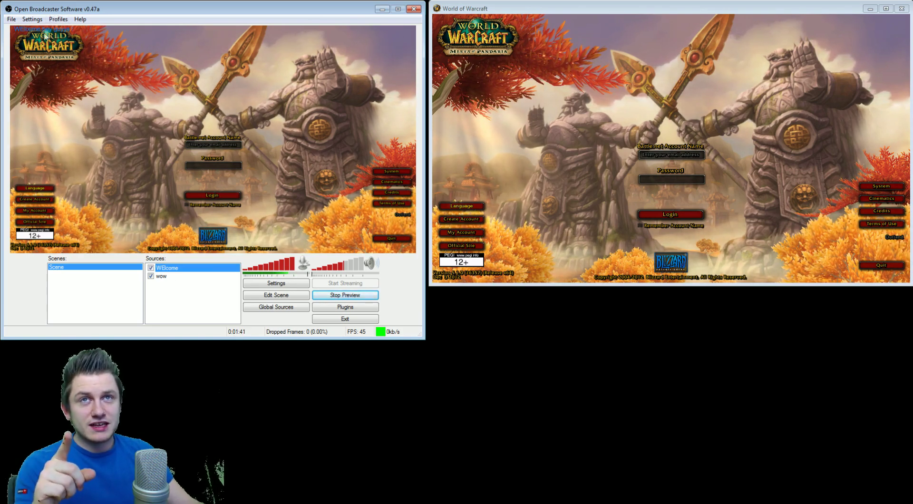
right_click(185, 270)
Raise the WElcome font size to 103, add an outline, make it bold, and save.
click(219, 384)
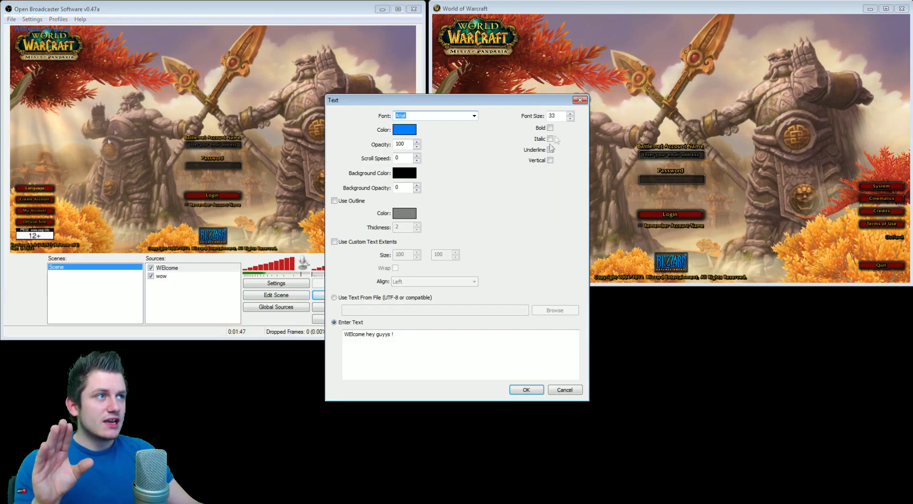
click(572, 116)
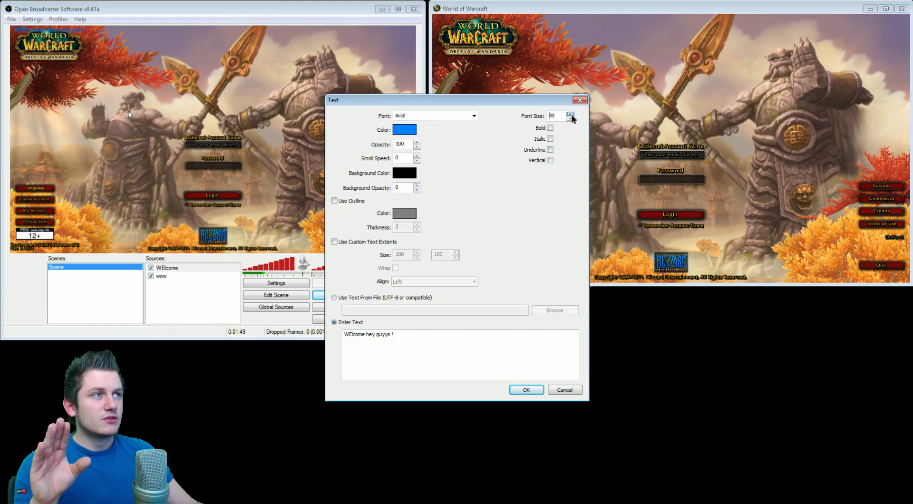
click(573, 118)
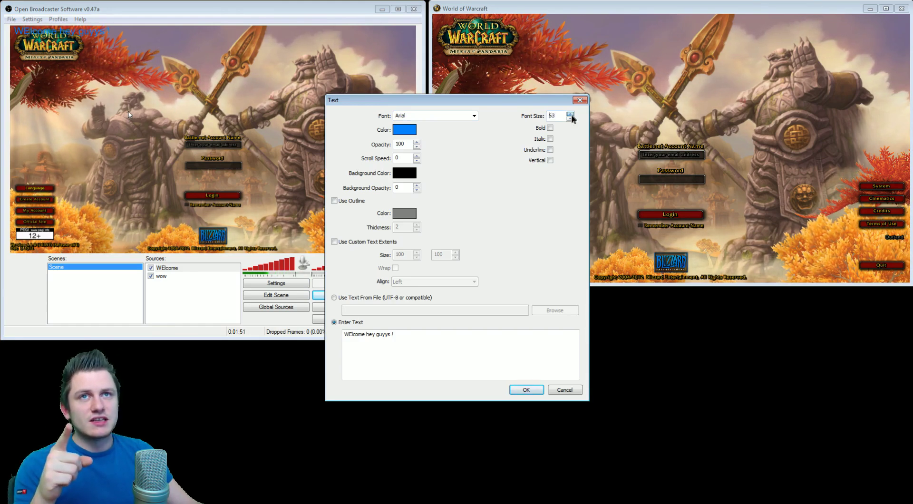
click(570, 114)
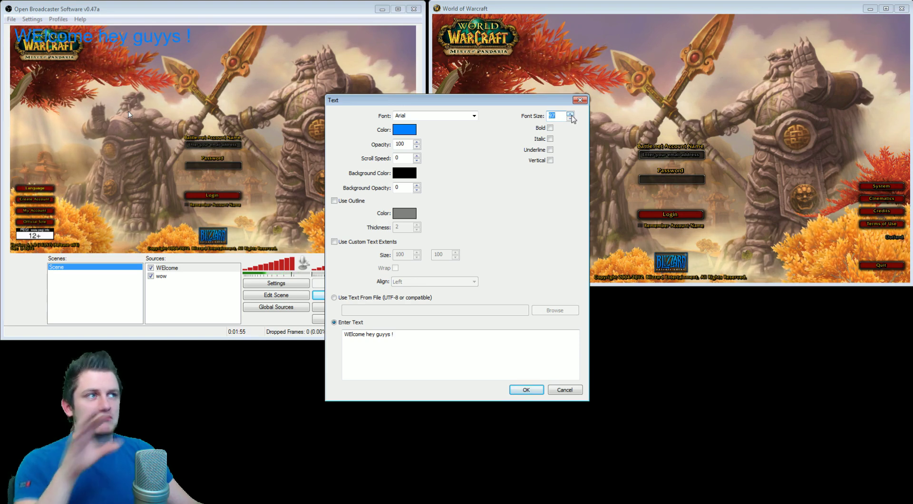
click(571, 115)
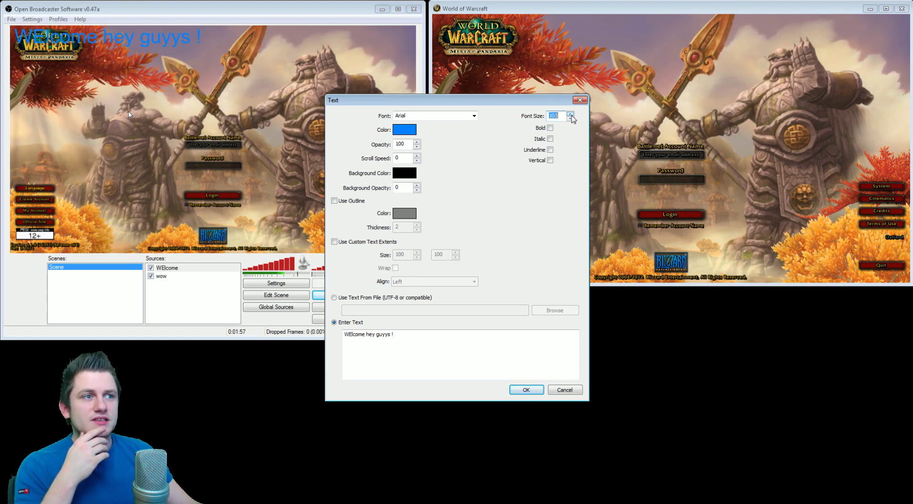
click(334, 201)
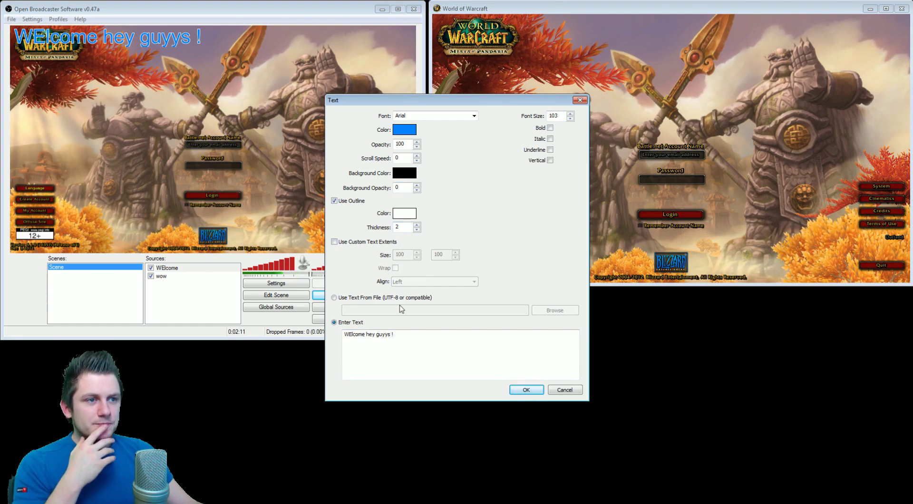
key(ctrl+a)
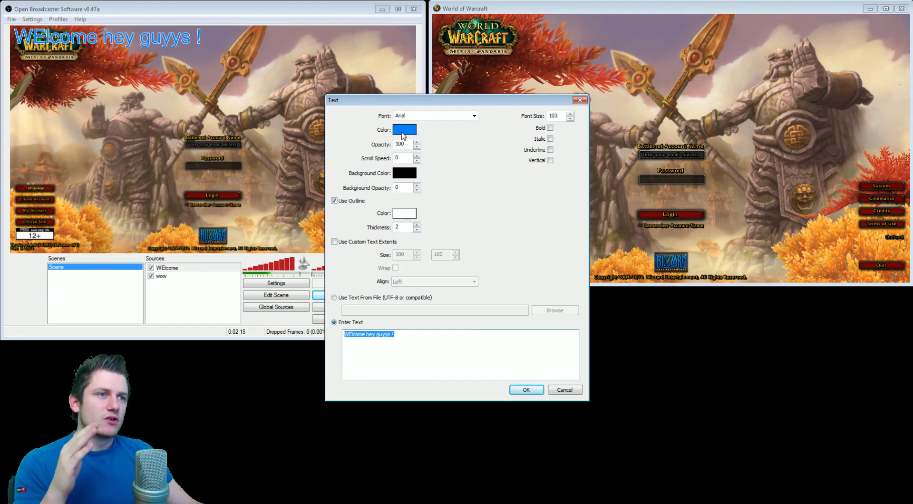
click(551, 128)
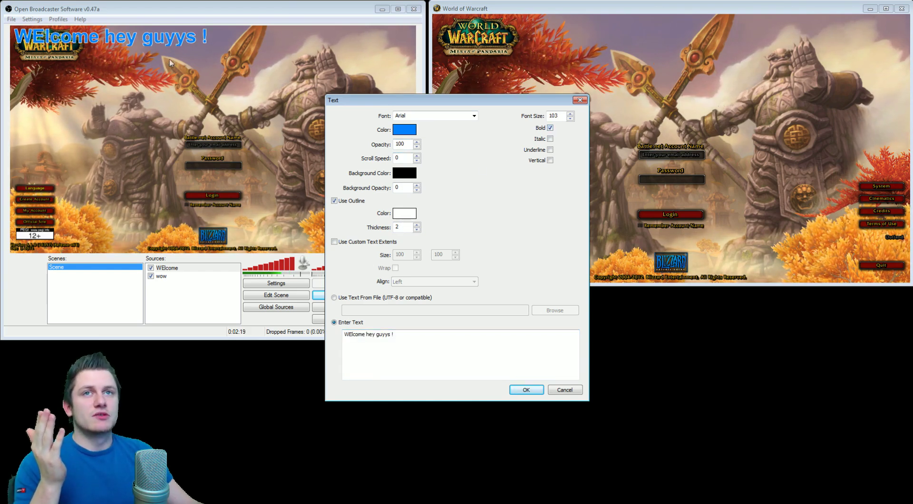
click(526, 390)
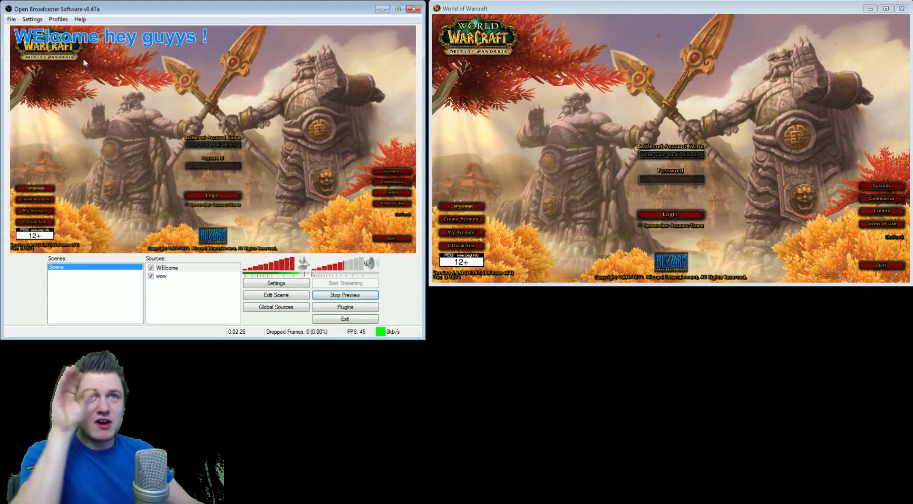
In Edit Scene, drag the WElcome text toward the preview centre, leaving wow in place.
click(280, 295)
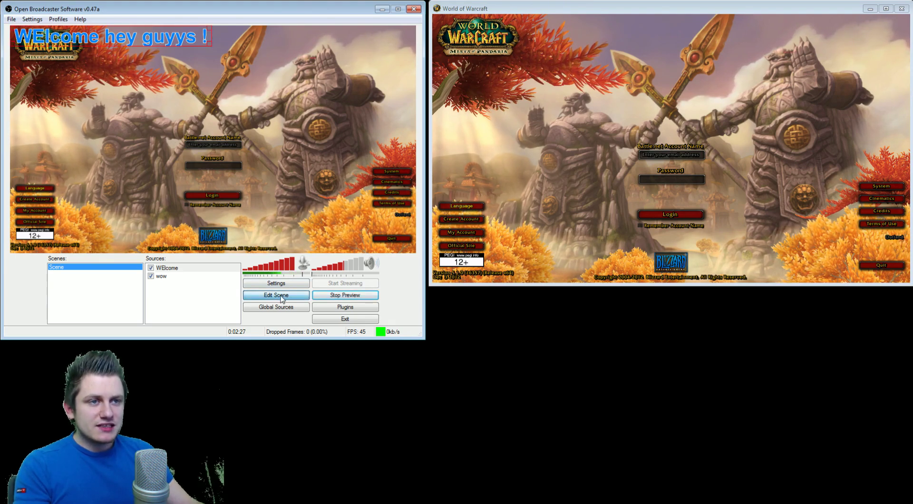
click(172, 269)
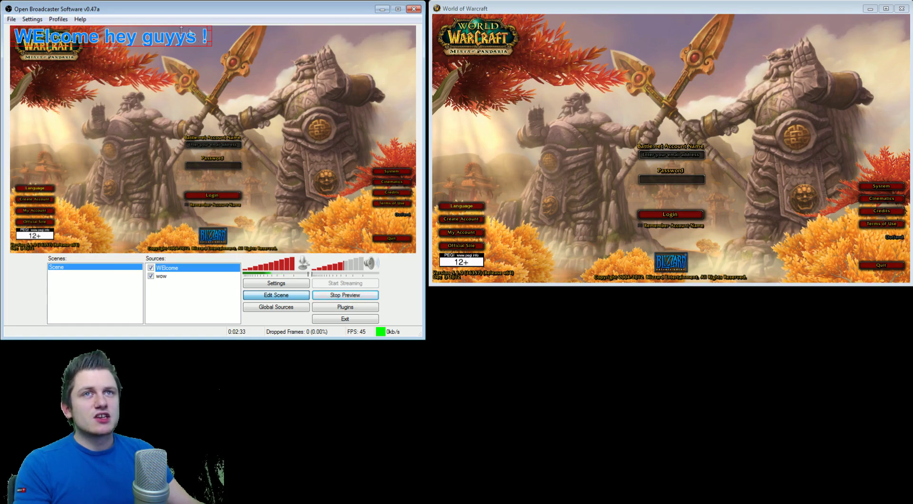
drag(89, 39, 208, 98)
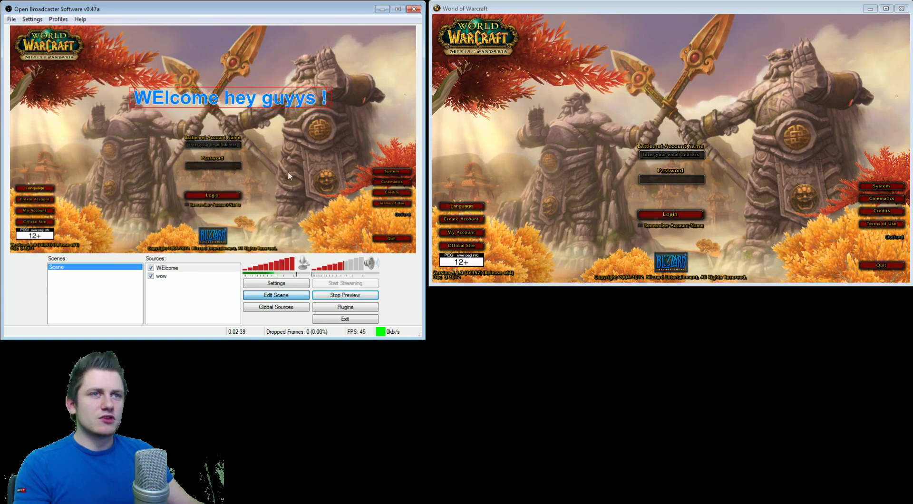
click(163, 280)
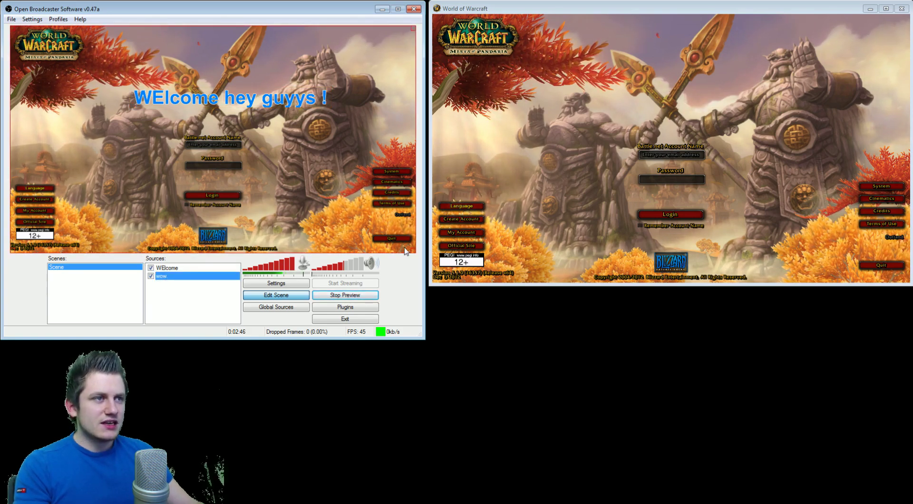
mouse_move(64, 45)
mouse_down()
mouse_move(152, 101)
mouse_move(65, 46)
mouse_up()
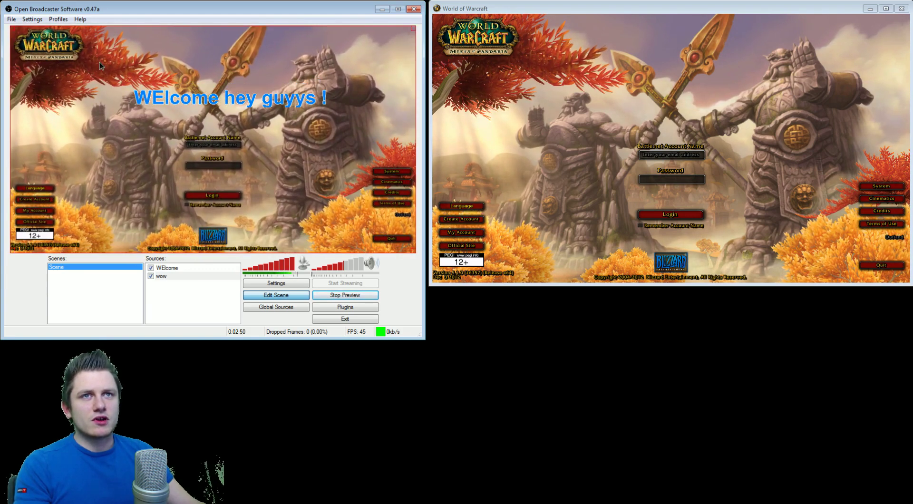
Enlarge the WElcome text and centre it along the top of the preview.
click(167, 268)
drag(183, 98, 177, 36)
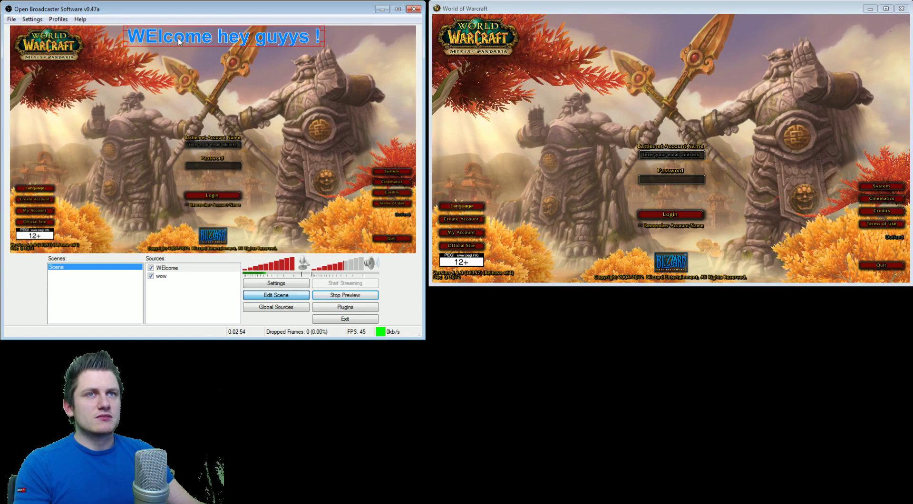
mouse_move(324, 46)
mouse_down()
mouse_move(333, 59)
mouse_move(321, 46)
mouse_up()
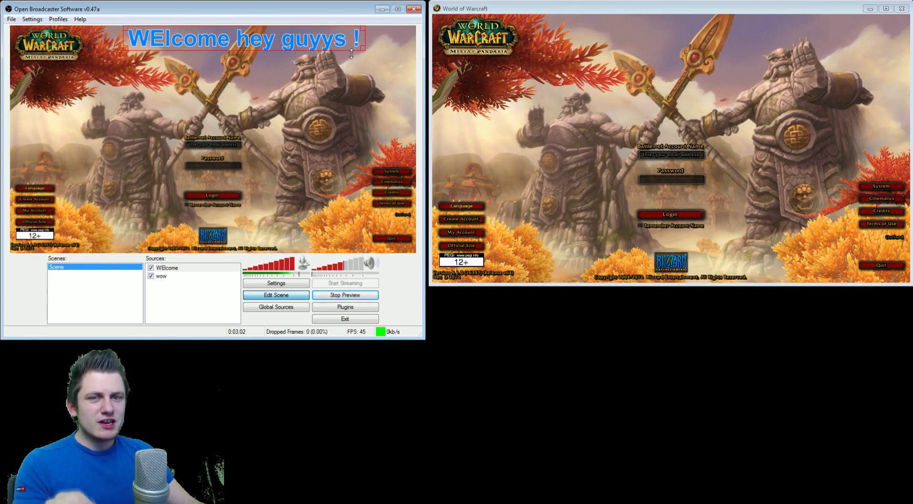
drag(218, 44, 190, 48)
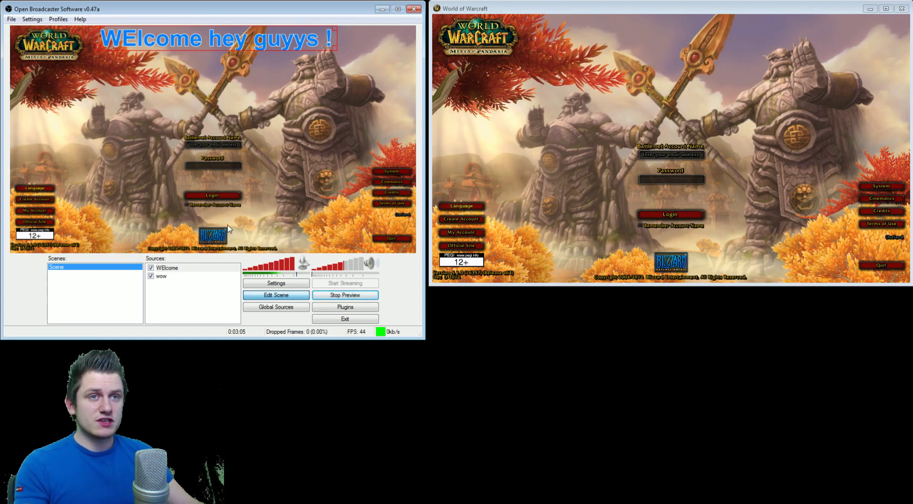
right_click(213, 305)
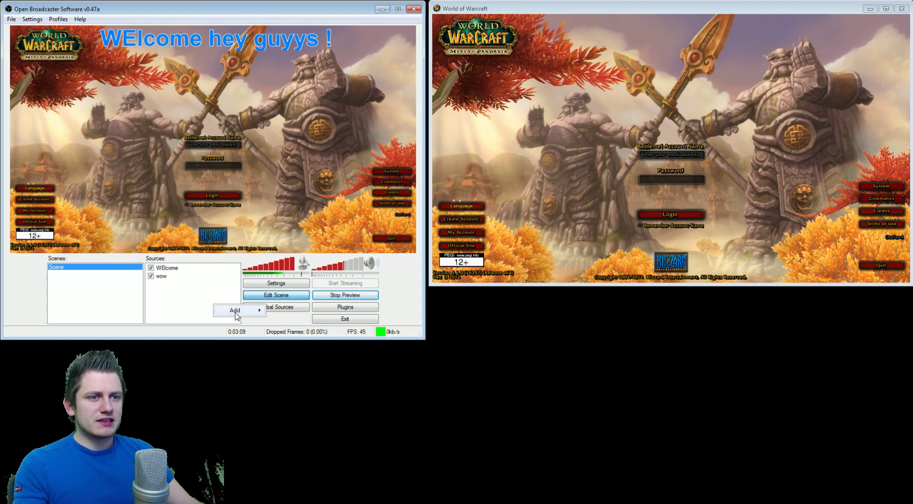
mouse_move(238, 311)
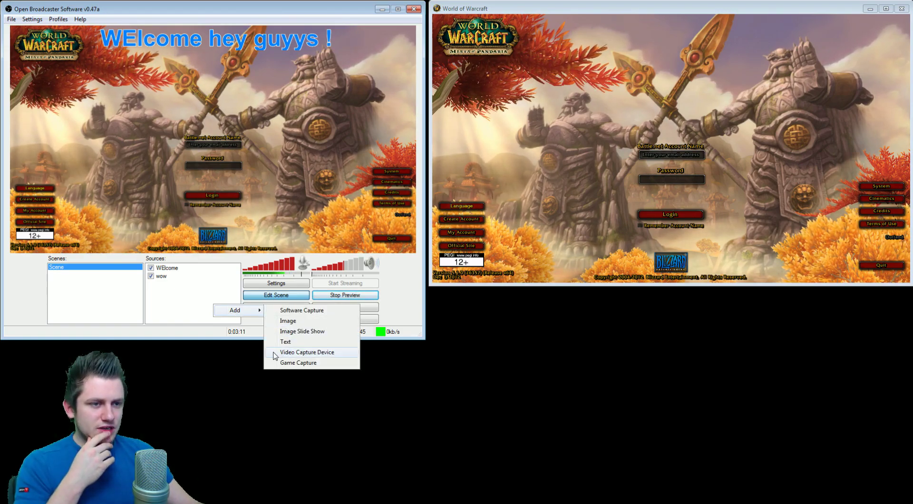